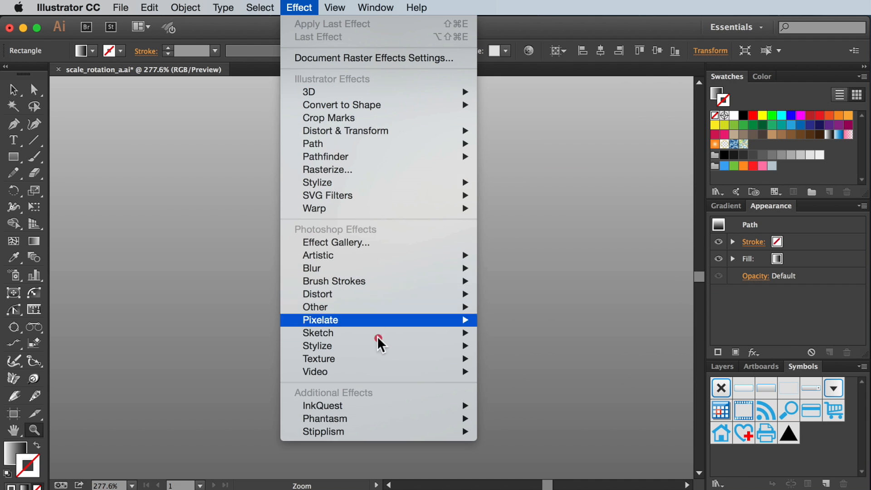
Step: Add a Symbol Stipple effect to the gradient rectangle using the triangle symbol, with the preview on
mouse_move(386, 428)
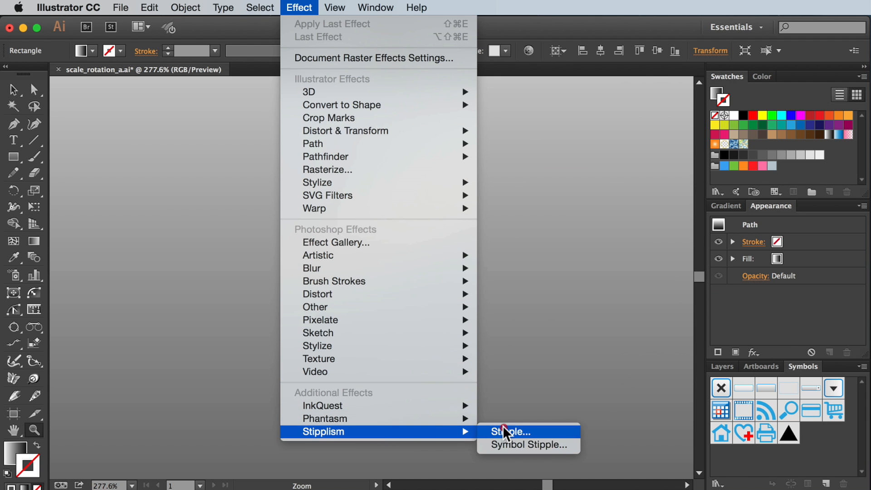
left_click(571, 445)
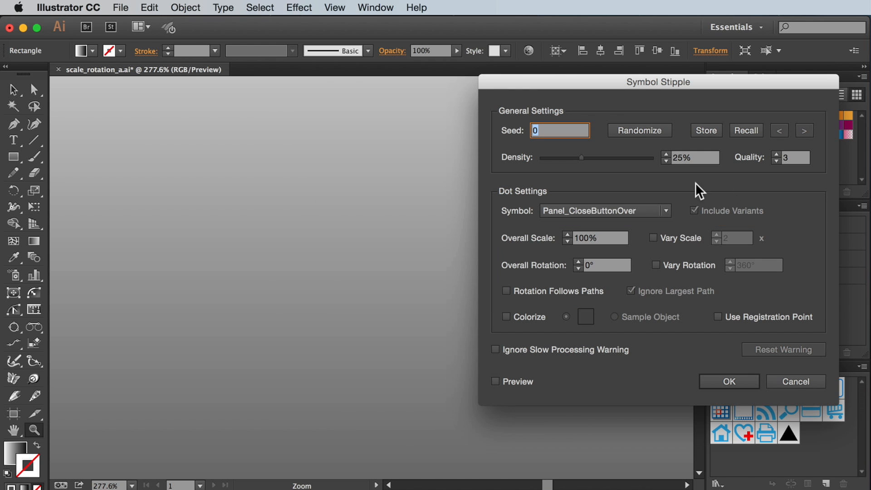
left_click(665, 211)
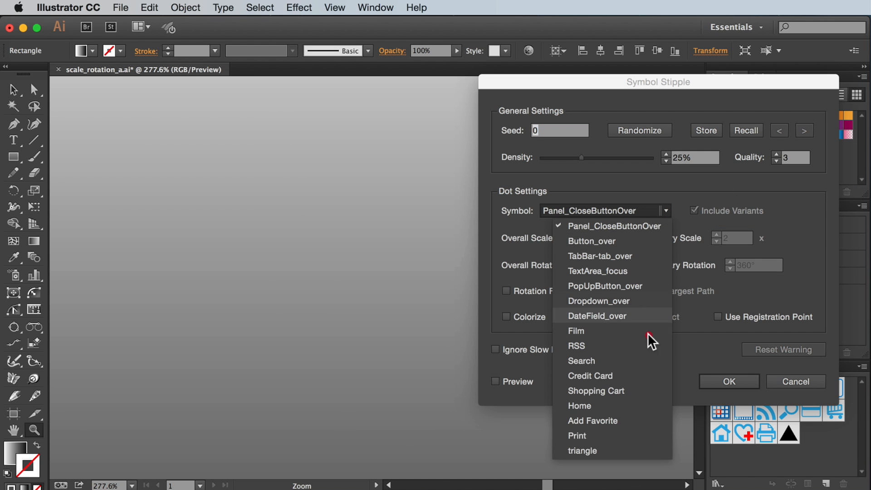
left_click(631, 449)
left_click(495, 381)
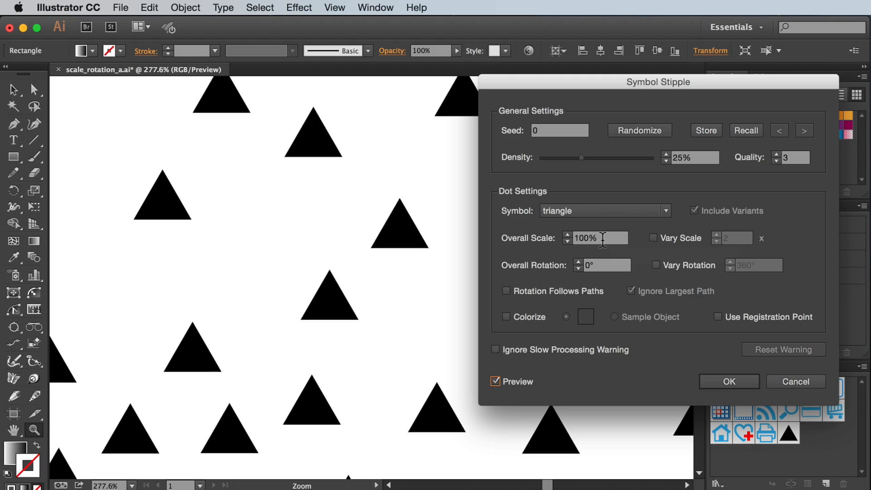
Step: Try overall scales of 50% and 200% for the triangle symbols
left_click(553, 232)
type("50")
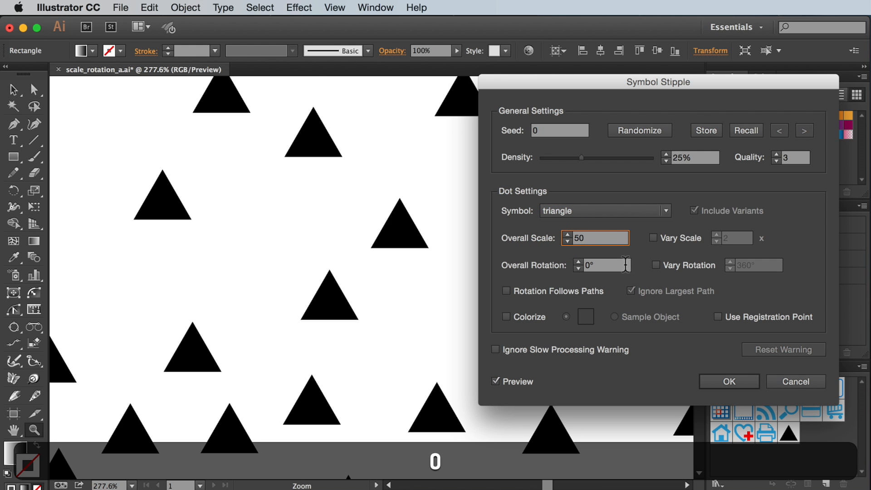
key("Tab")
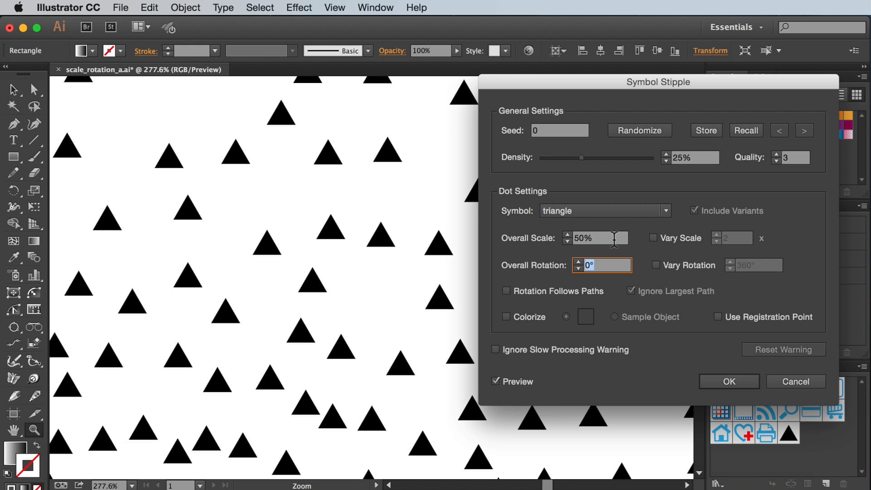
left_click(563, 234)
type("200")
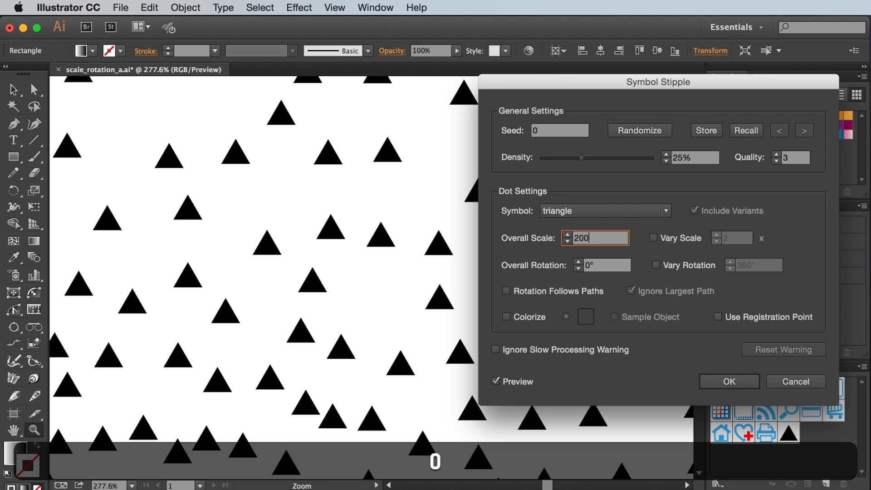
key("Tab")
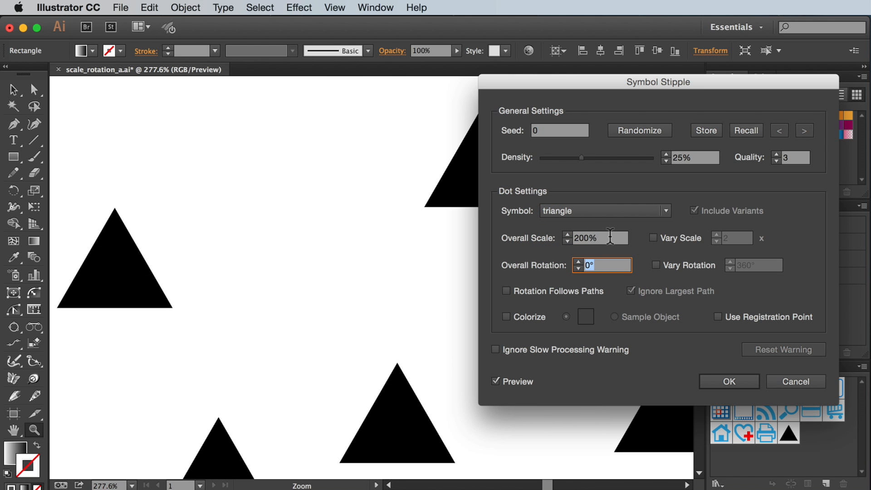
Step: Set the overall scale to 20% and enable Vary Scale with a factor of 5x
left_click(585, 236)
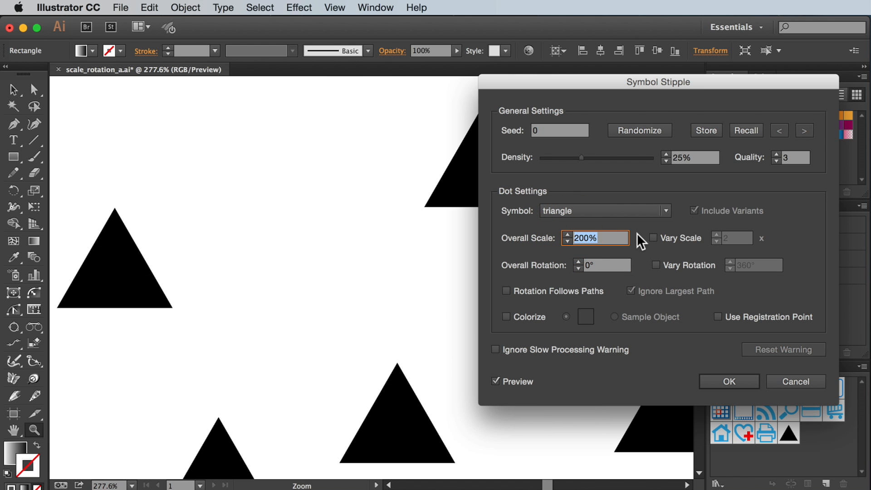
type("20")
key("Tab")
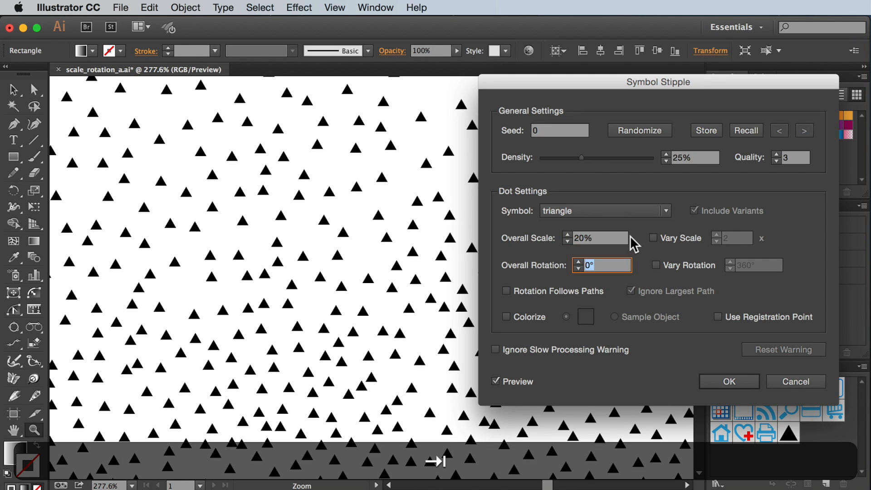
left_click(654, 237)
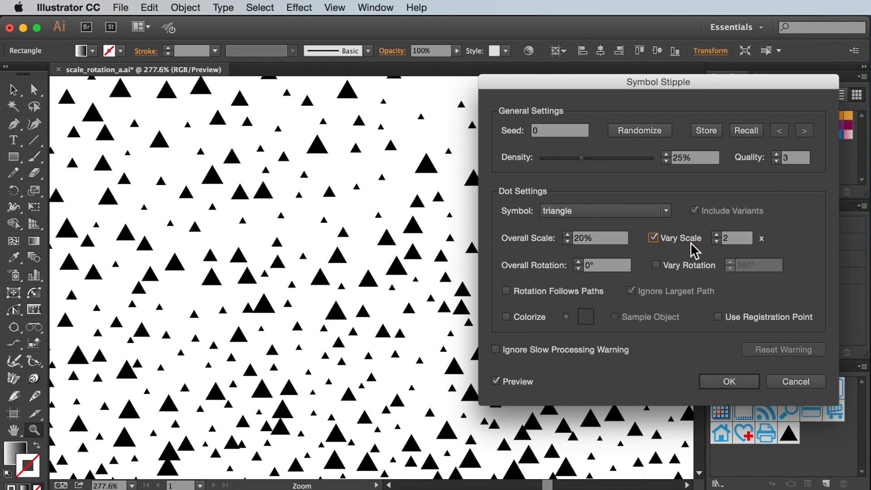
left_click(733, 237)
type("5")
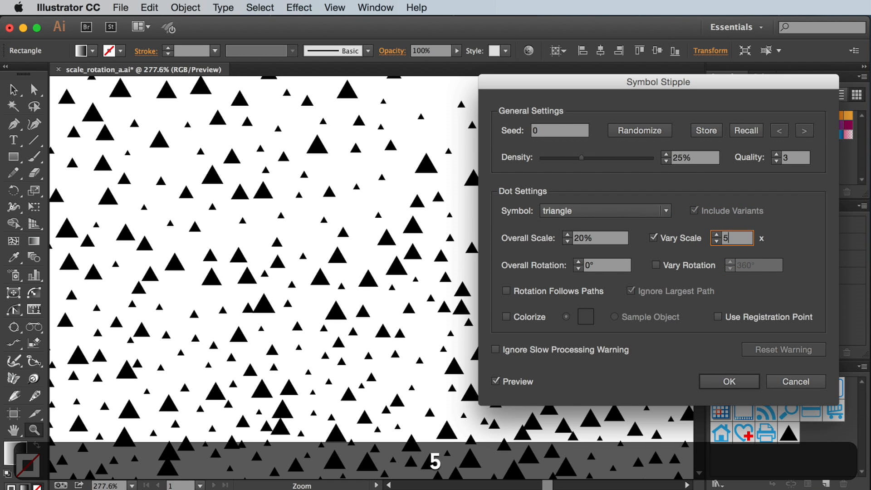
key("Tab")
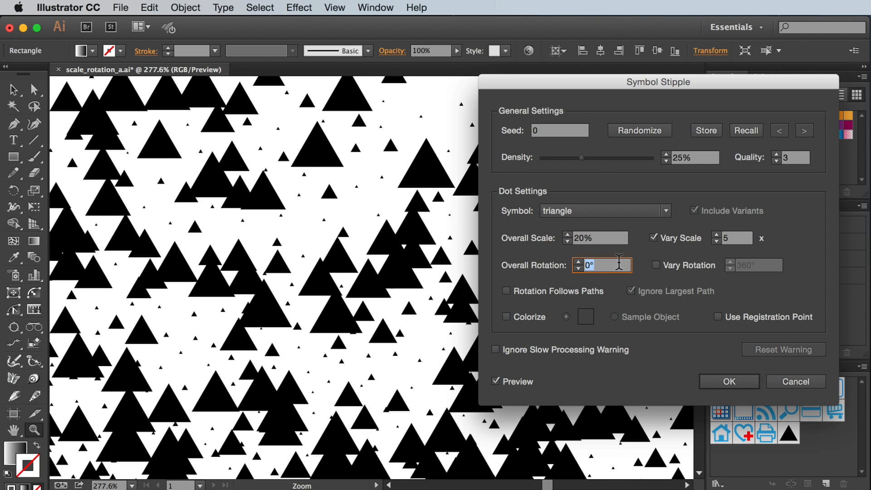
Step: Try an overall rotation of 20° on the triangles, and reset it to 0°
type("20")
key("Tab")
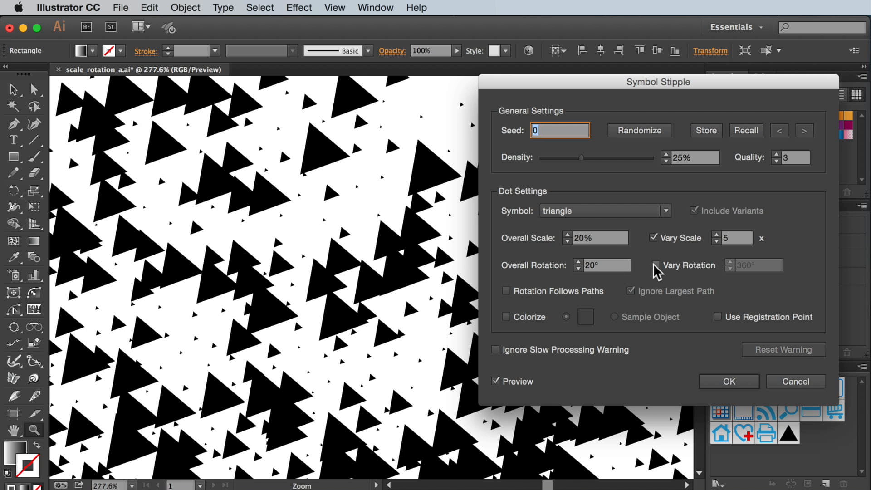
double_click(590, 265)
type("0")
key("Tab")
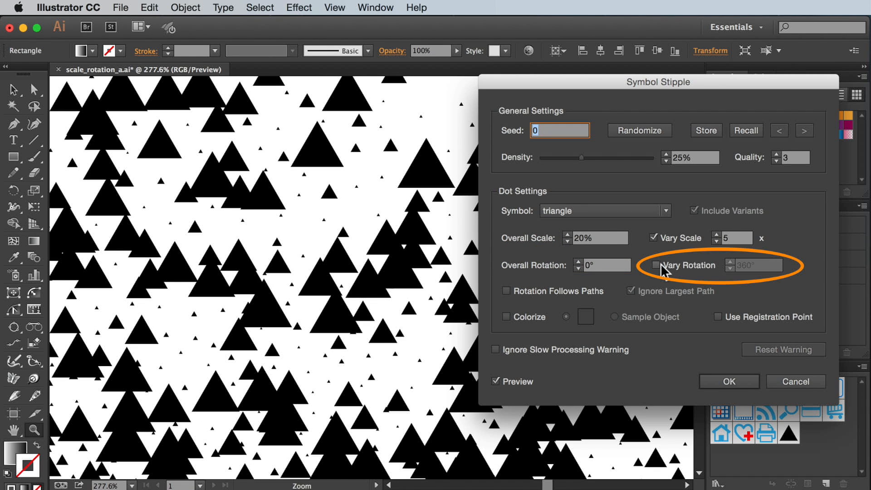
Step: Enable Vary Rotation for the triangles and try variation angles of 0° and 20°
left_click(657, 266)
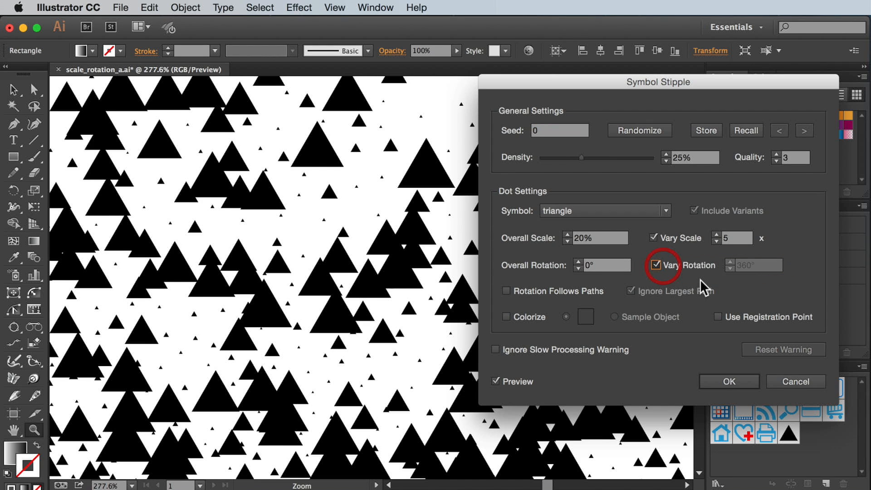
double_click(765, 265)
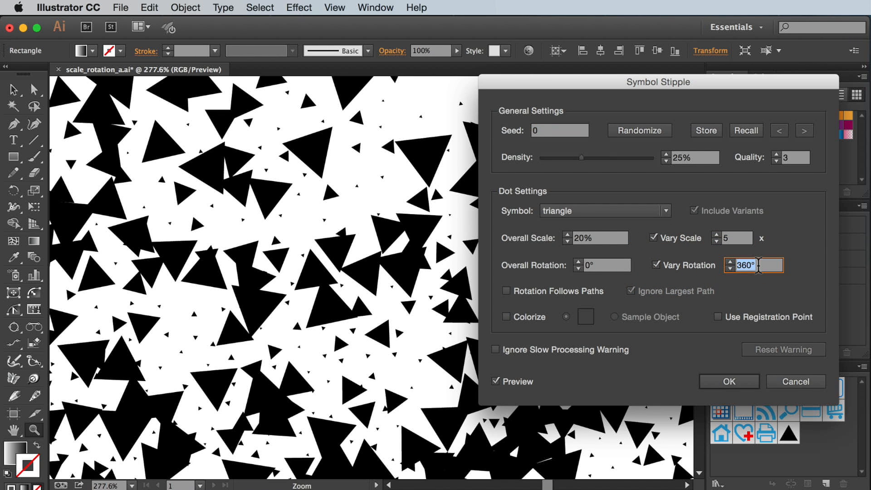
type("0")
key("Tab")
double_click(764, 268)
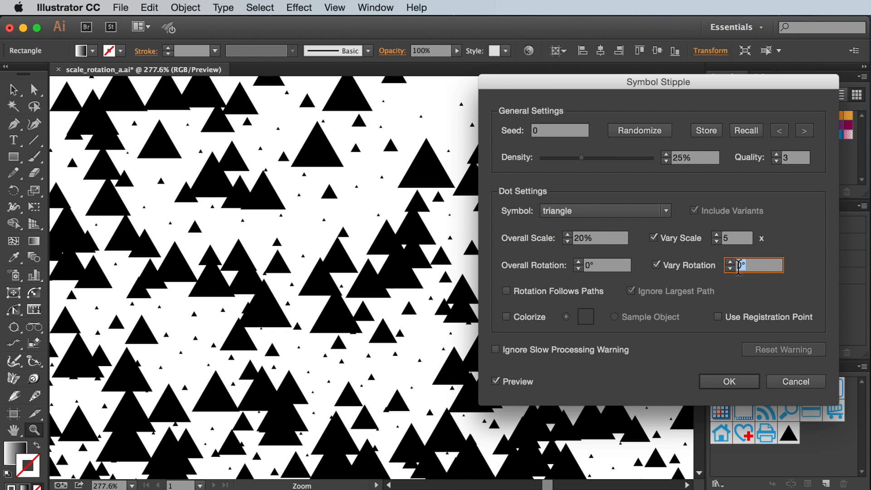
type("20")
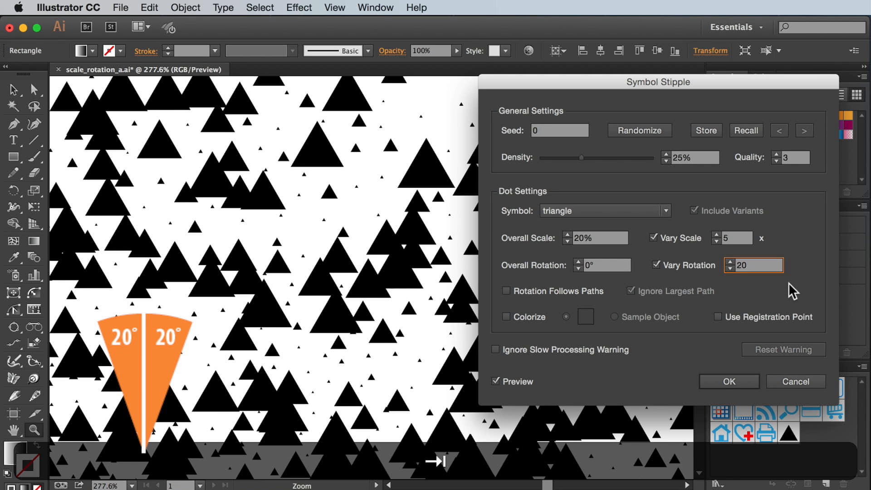
key("Tab")
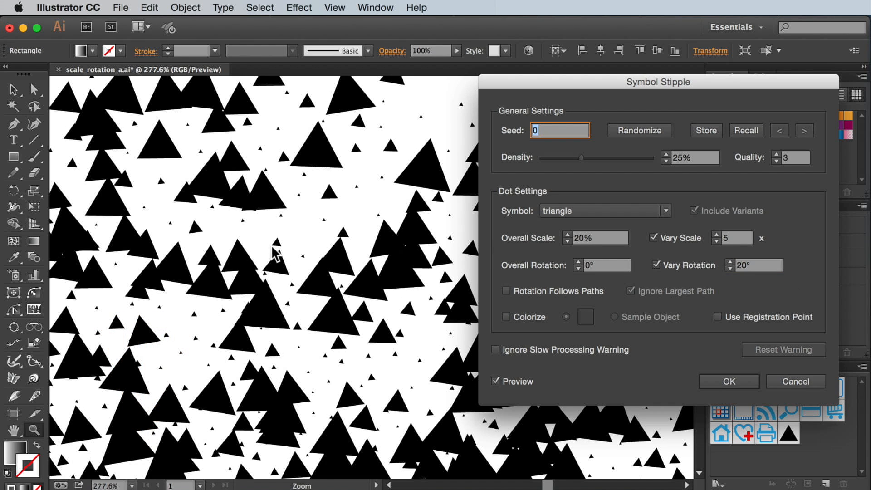
Step: Set the Vary Rotation angle to 360° and apply the Symbol Stipple effect to the rectangle
double_click(753, 265)
type("360")
key("Tab")
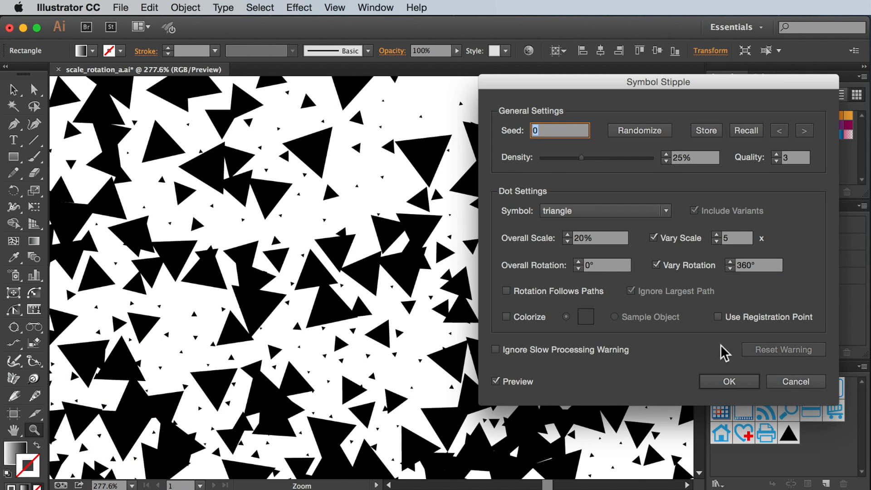
left_click(720, 382)
key("super+0")
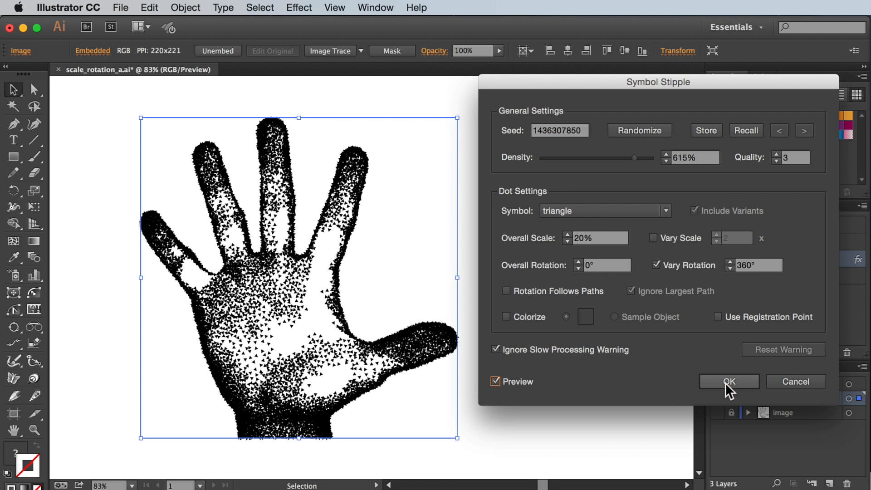
Step: Apply the previewed Symbol Stipple effect to the hand image and examine its triangles up close
left_click(725, 383)
key("z")
left_click_drag(167, 194, 385, 392)
left_click_drag(480, 352, 624, 433)
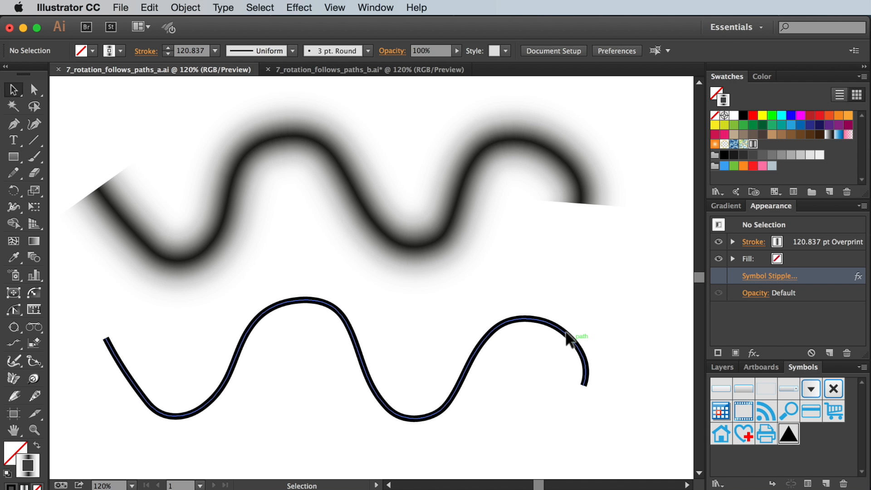
Step: Turn on the hidden Symbol Stipple effect for the lower wavy path and for the upper blurred wavy path
left_click(567, 336)
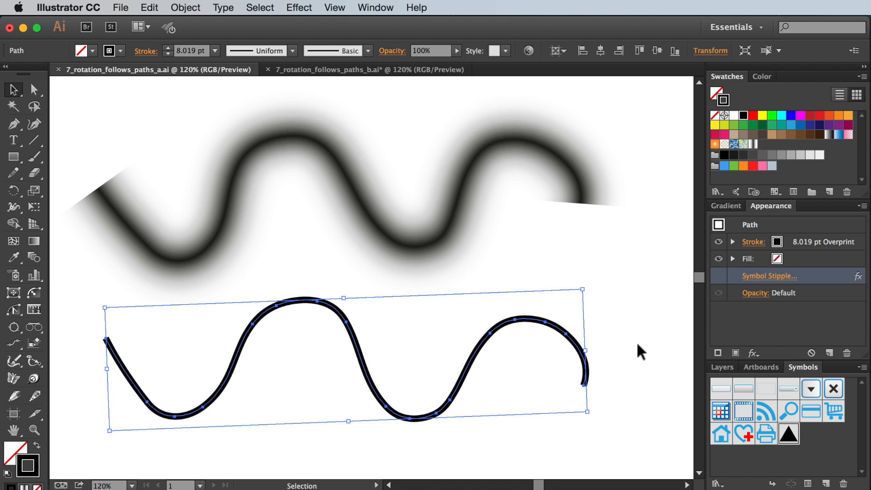
left_click(718, 276)
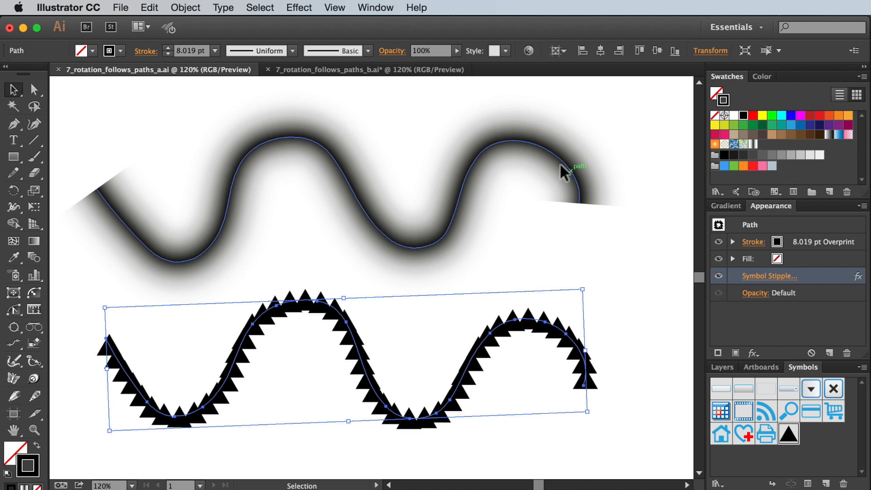
left_click(559, 163)
left_click(718, 276)
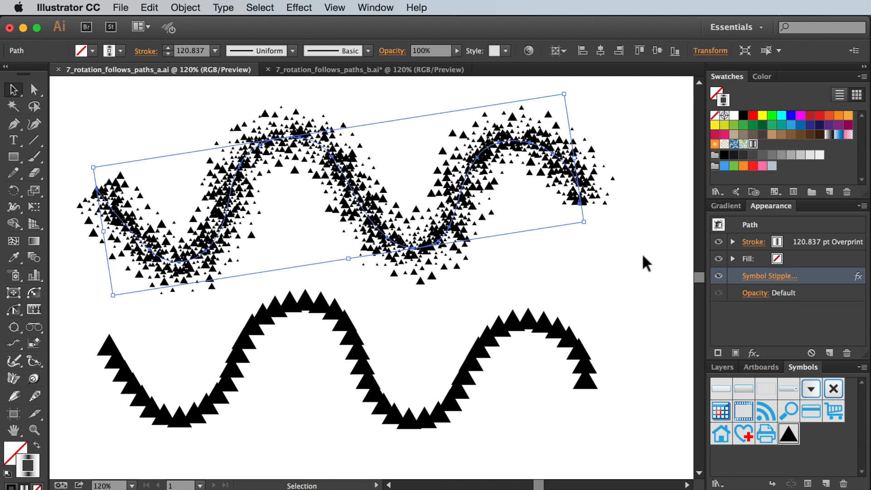
Step: Enable Rotation Follows Paths in the upper wavy path's Symbol Stipple effect, preview it and apply the change
key("z")
left_click_drag(167, 94, 403, 237)
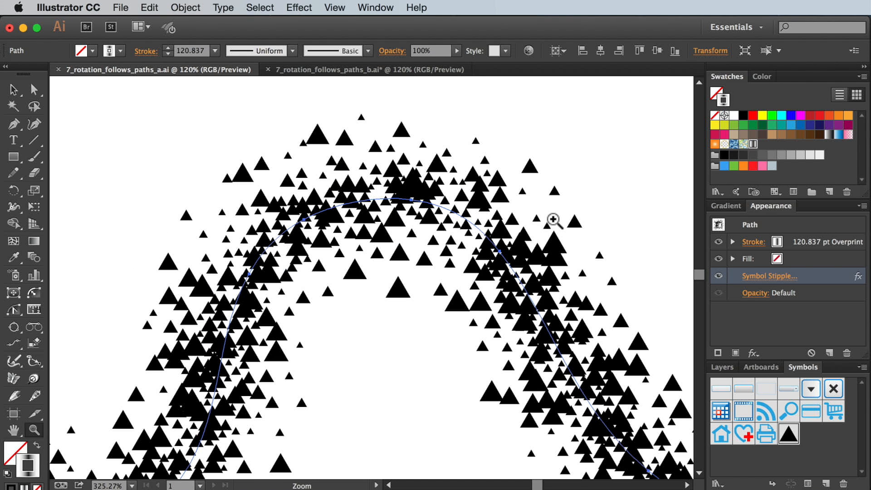
key("v")
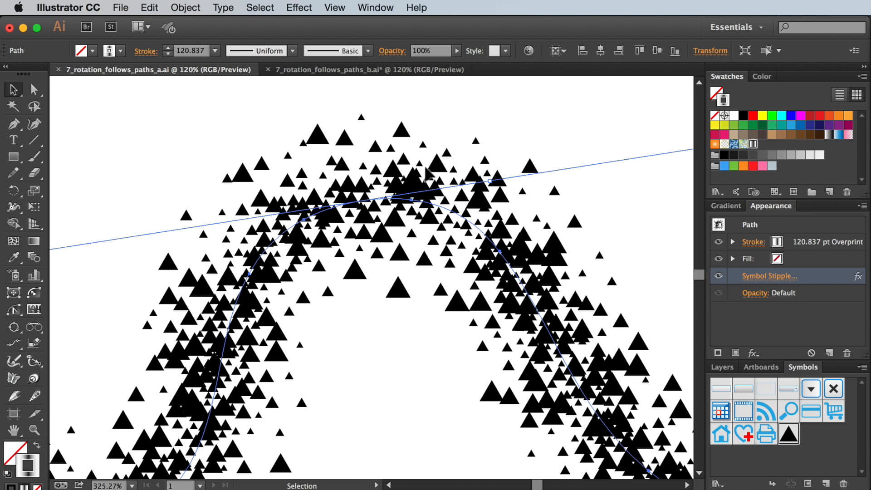
left_click(756, 276)
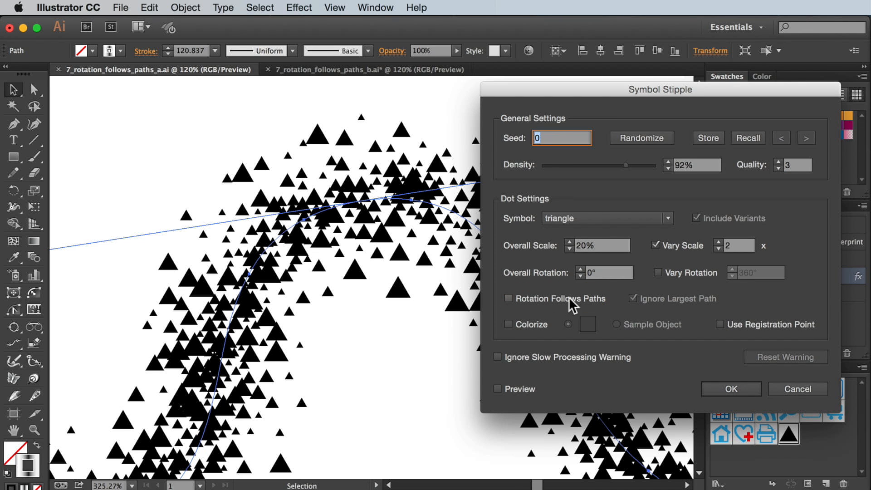
left_click(508, 298)
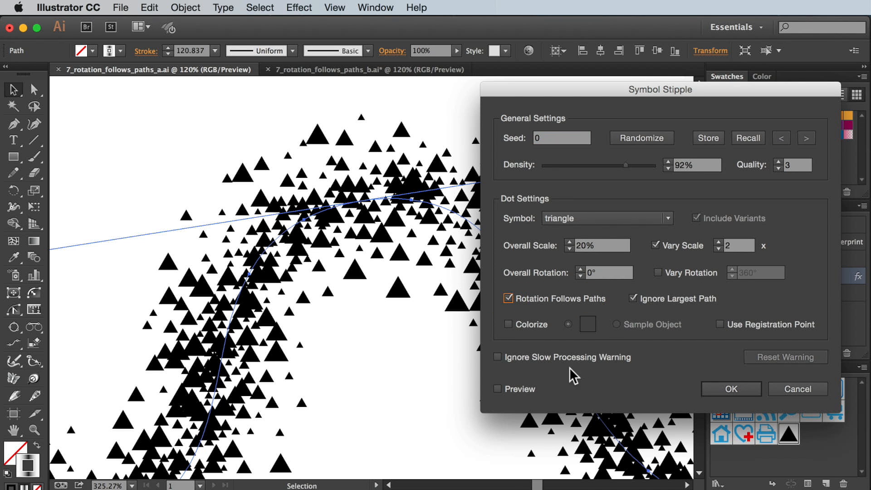
left_click(497, 389)
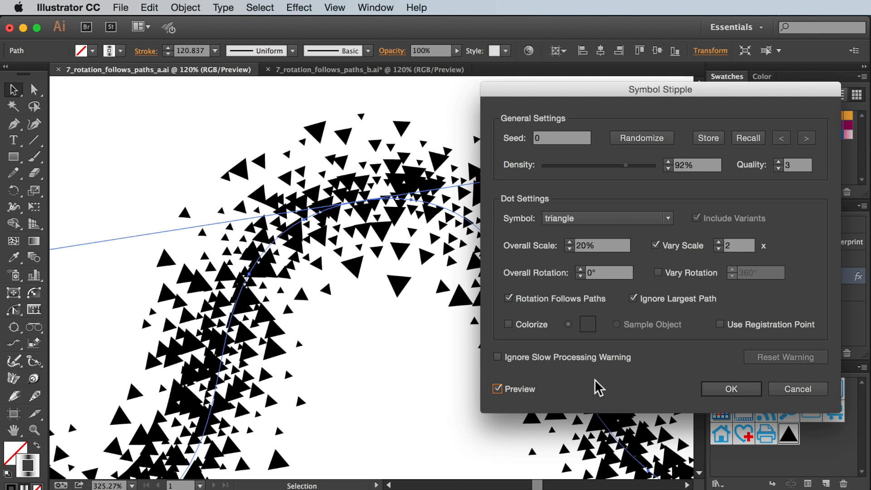
left_click(714, 386)
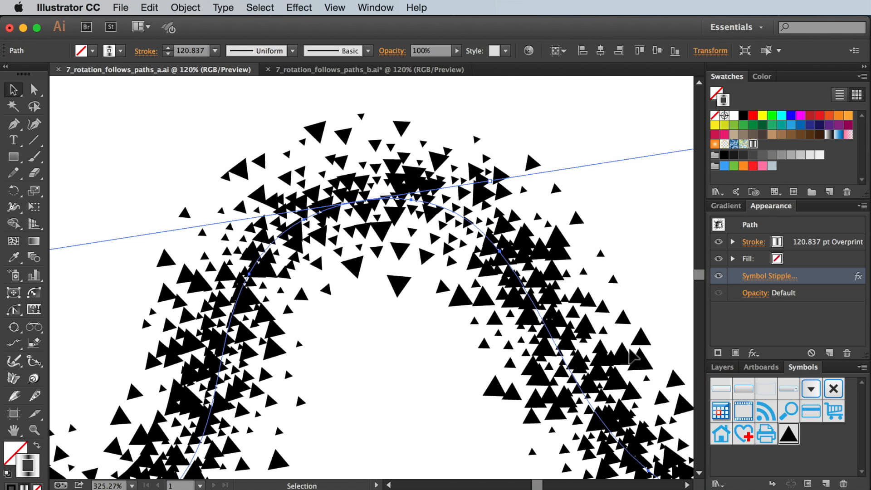
Step: Set the overall rotation to 90° in the lower wavy path's Symbol Stipple effect, apply it and deselect the path
key("super+0")
key("z")
left_click_drag(228, 284, 384, 400)
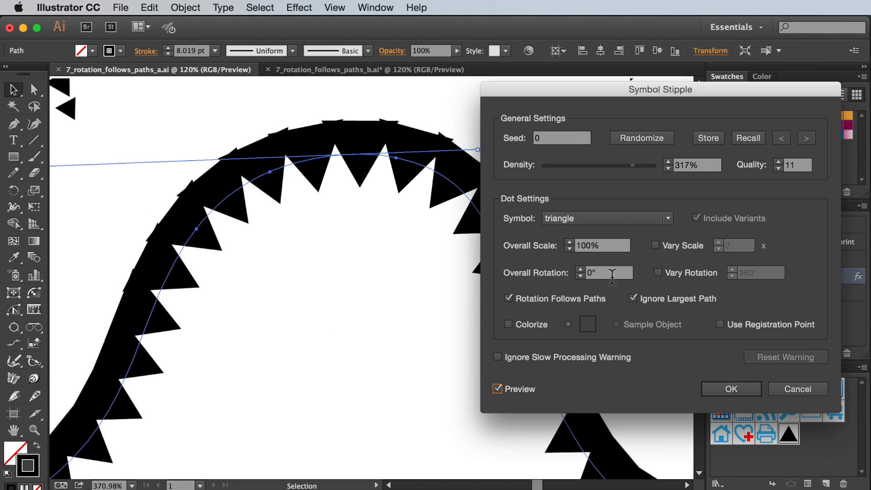
double_click(612, 274)
type("90")
key("Tab")
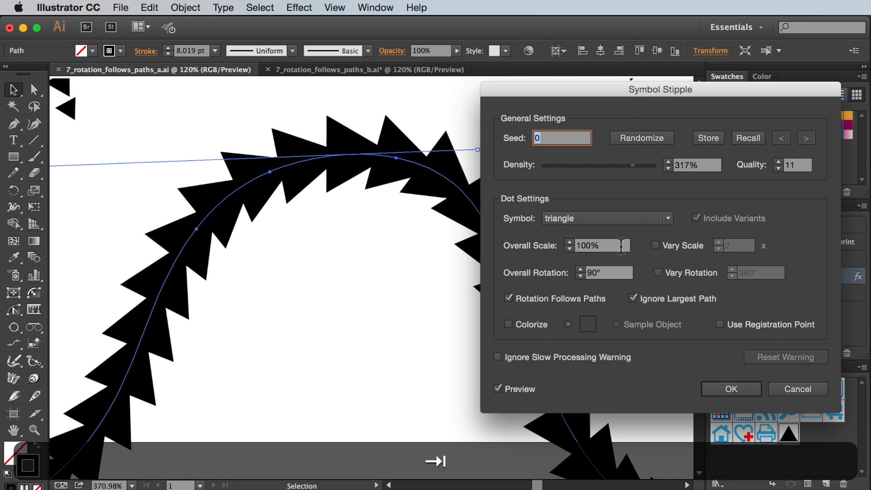
left_click(731, 390)
left_click(616, 315)
key("super+0")
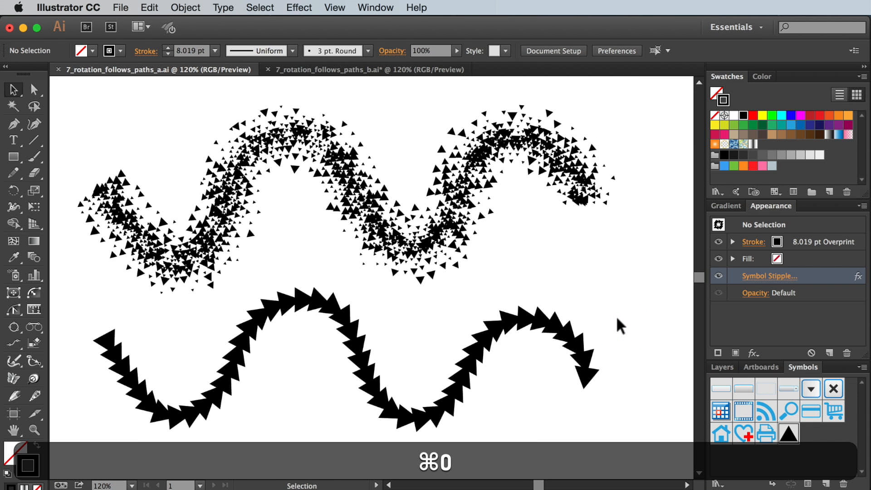
Step: Reset the fill and stroke to the defaults and switch to the 7_rotation_follows_paths_b.ai document
key("d")
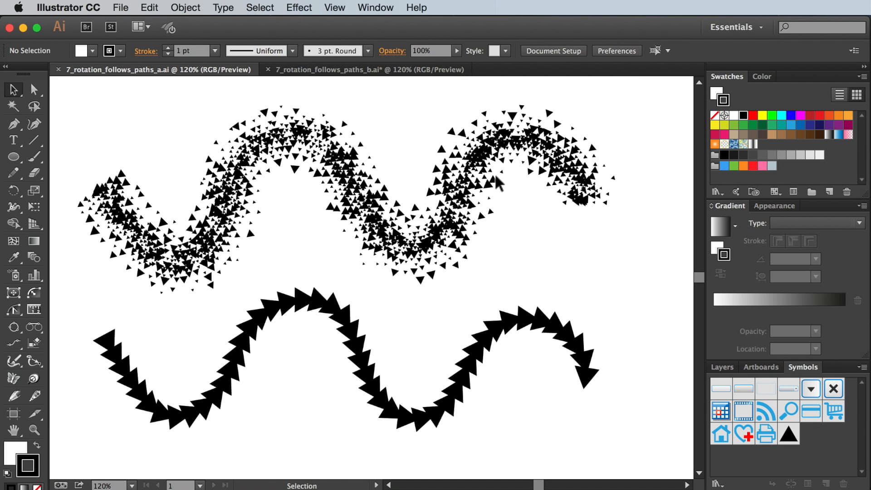
left_click(436, 68)
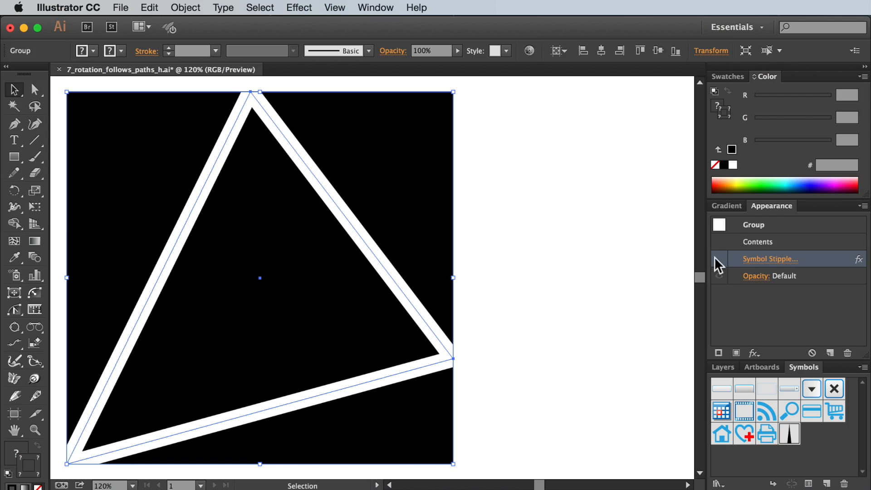
Step: Turn on the hidden Symbol Stipple effect for the triangle-in-square group and examine the symbols around the triangle's right corner
left_click(719, 258)
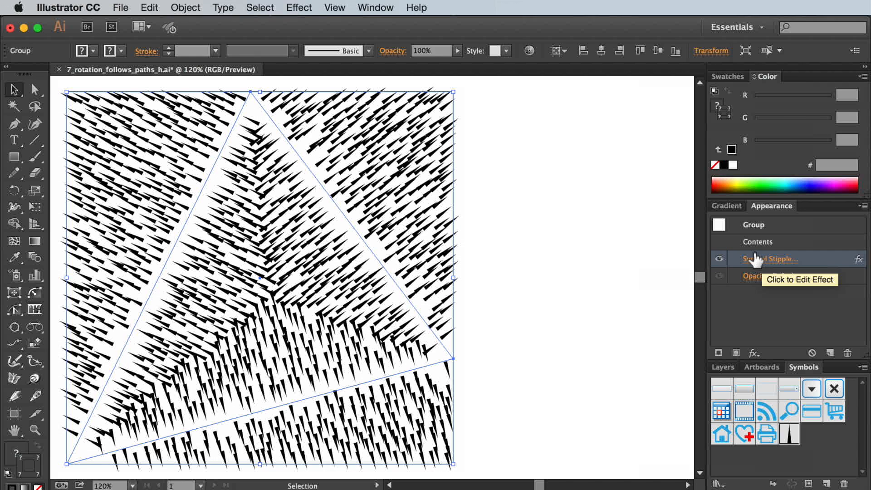
key("z")
left_click_drag(315, 266, 538, 407)
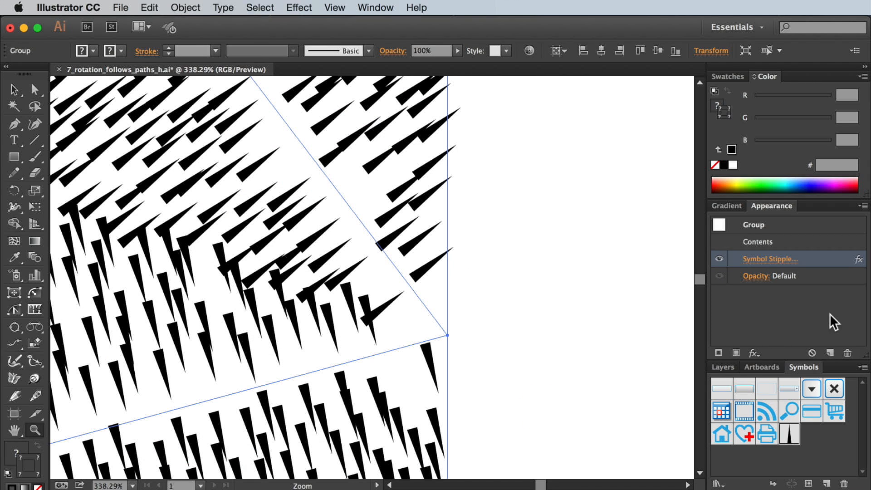
Step: Disable Ignore Largest Path in the group's Symbol Stipple effect, preview it, apply the change and view the whole artwork
left_click(771, 258)
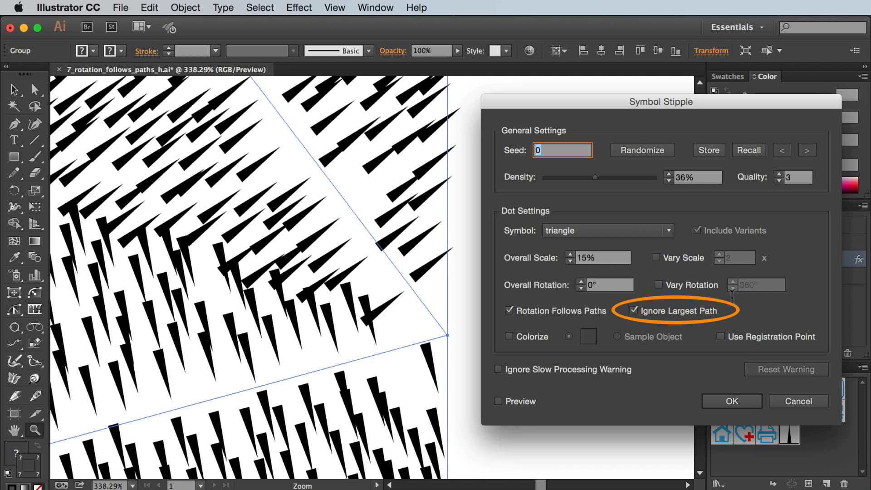
left_click(634, 311)
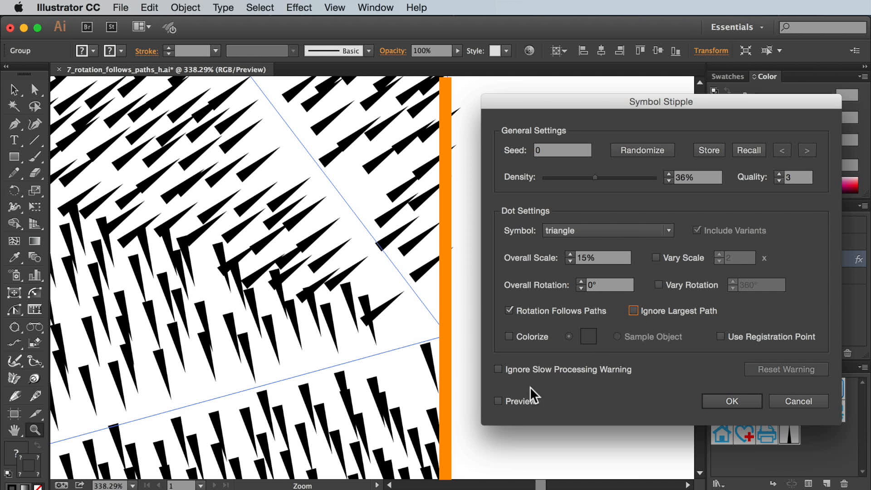
left_click(499, 401)
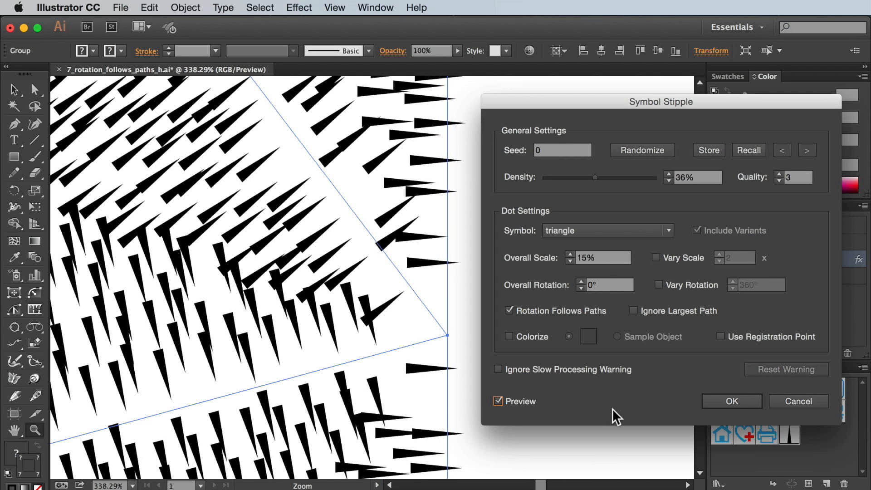
left_click(723, 406)
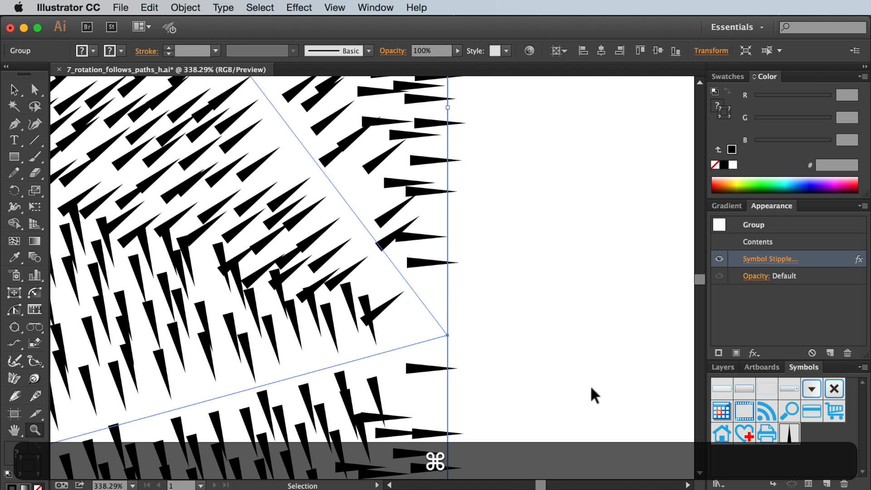
key("super+0")
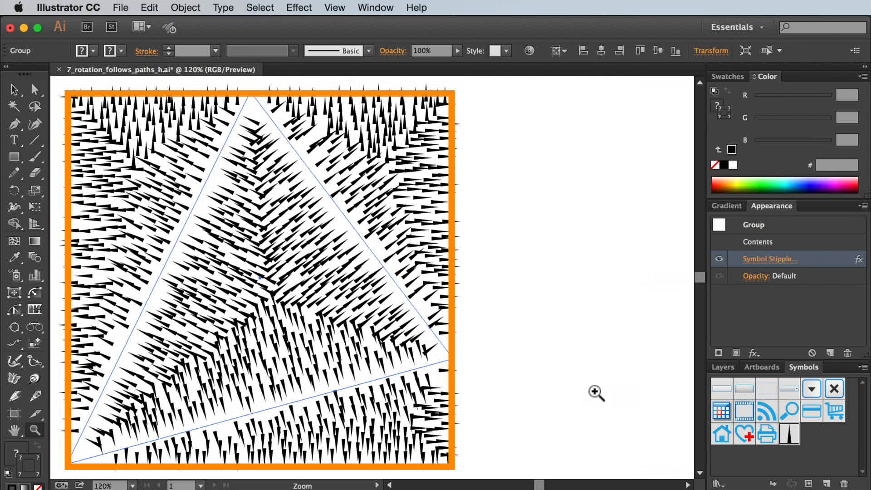
Step: Re-enable Ignore Largest Path in the group's Symbol Stipple effect, preview it and apply the change
left_click(759, 258)
left_click(634, 311)
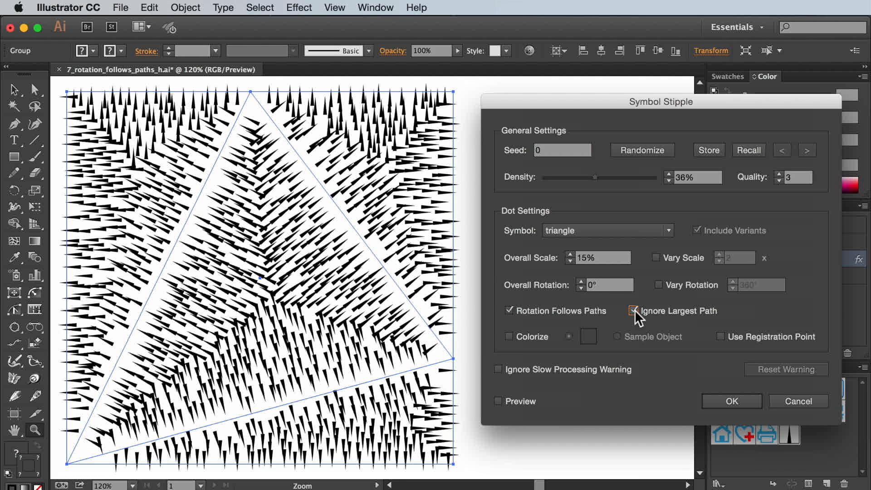
left_click(536, 401)
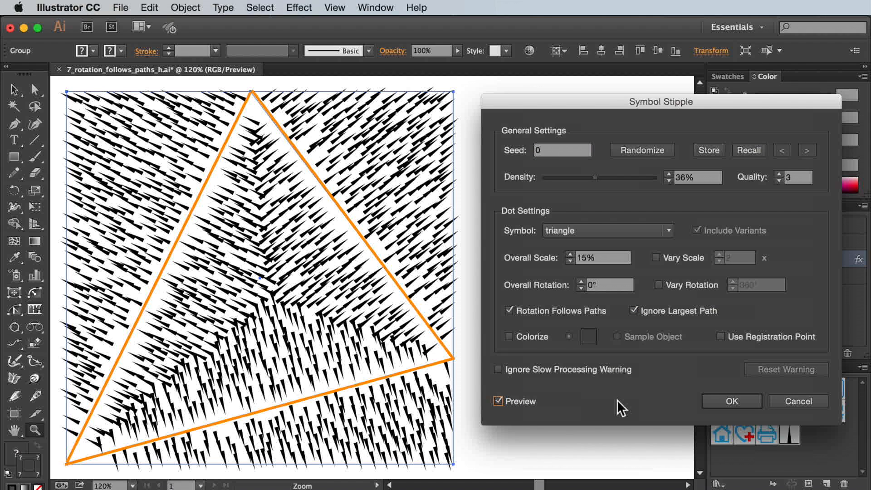
left_click(708, 402)
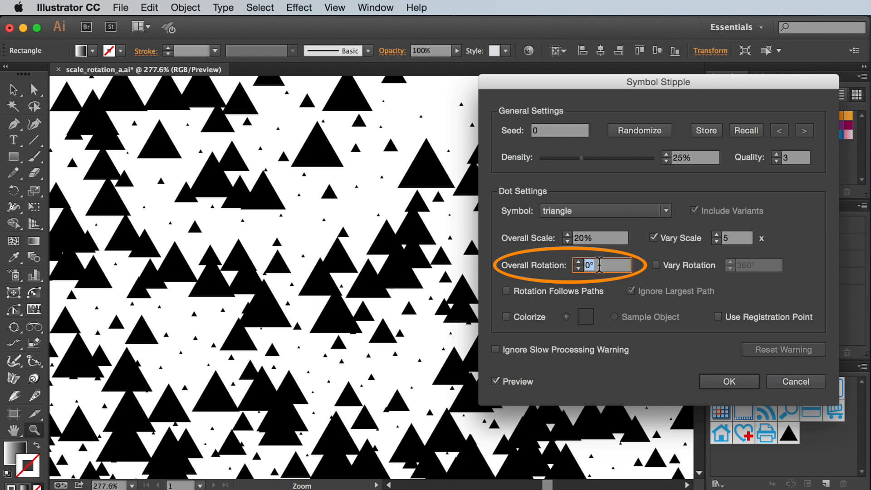
key("Tab")
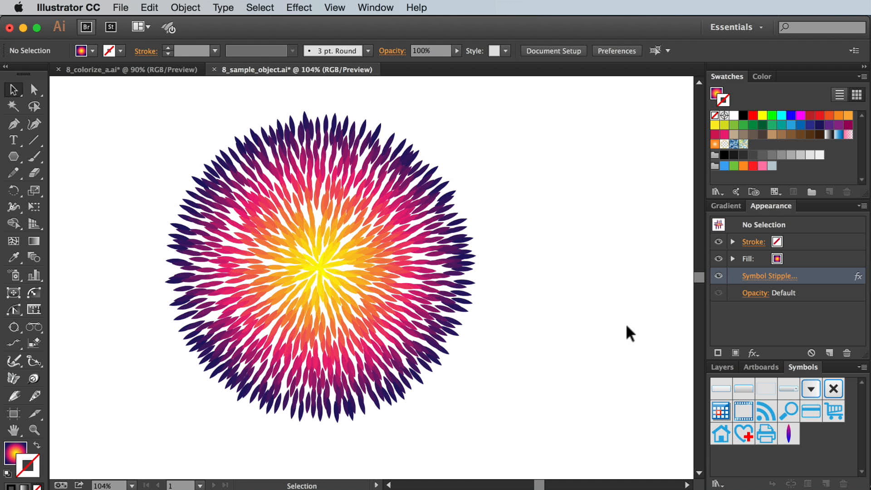
Step: Examine the coloured petal symbols along the right edge of the stippled flower up close
key("z")
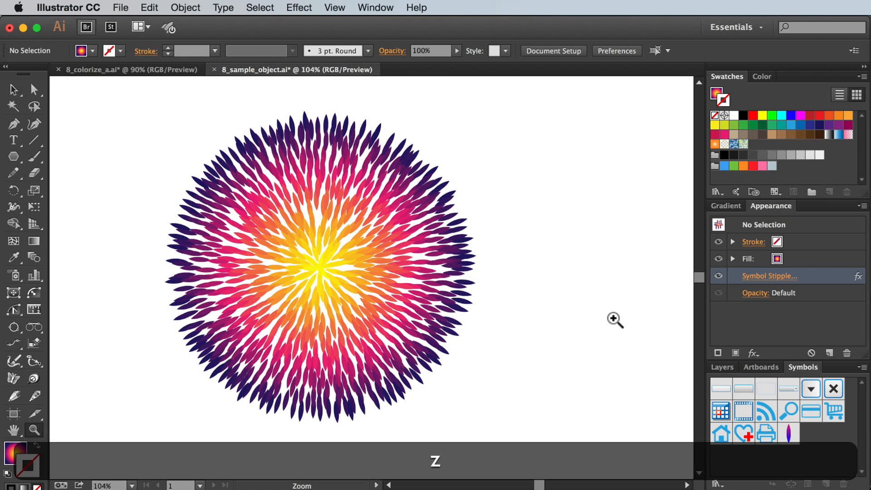
left_click_drag(405, 247, 466, 316)
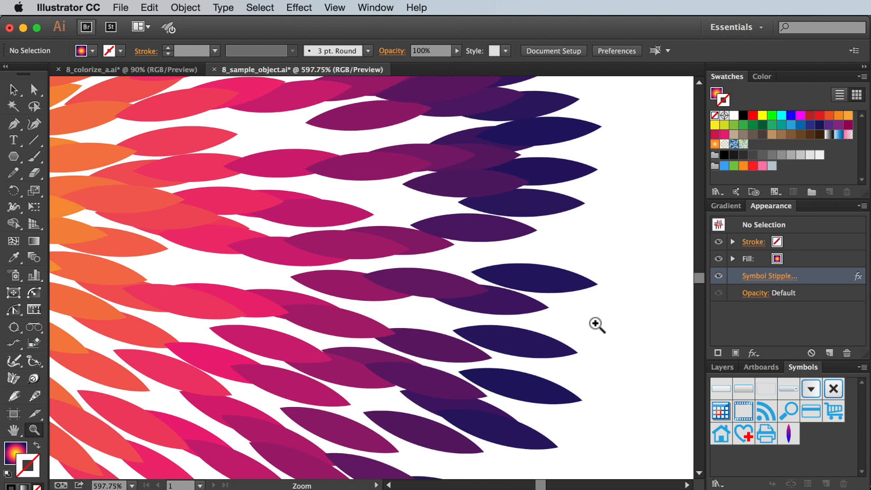